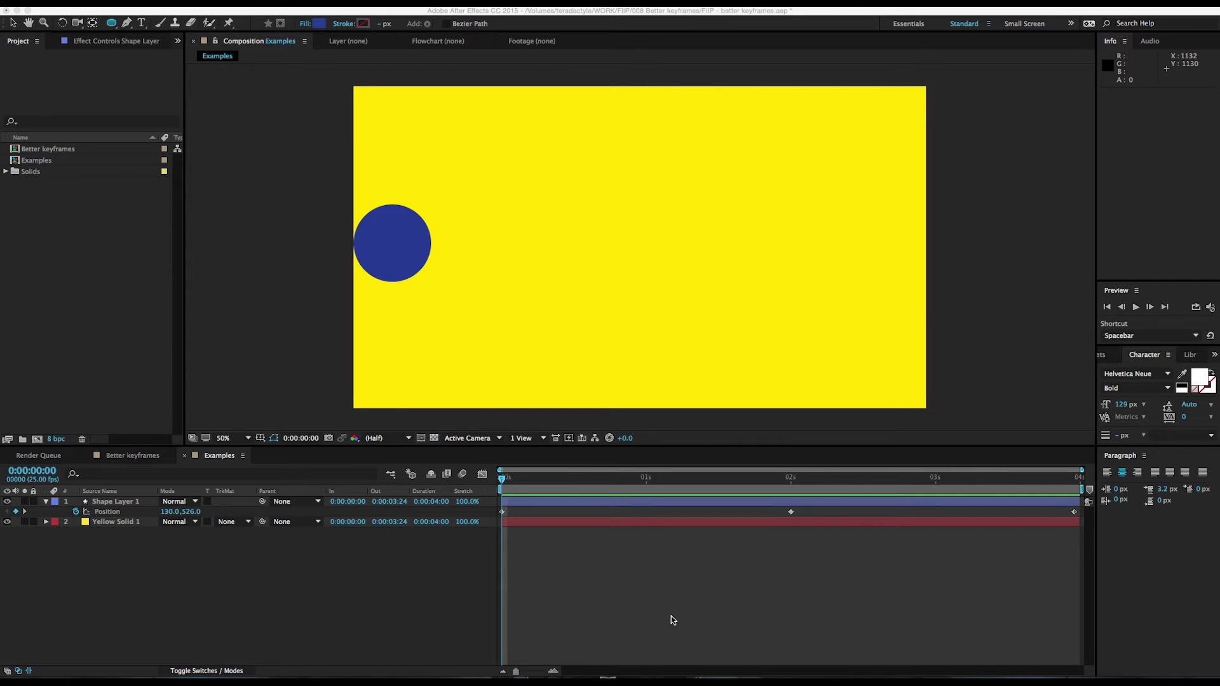
{"action": "left_click", "coordinate": [673, 621]}
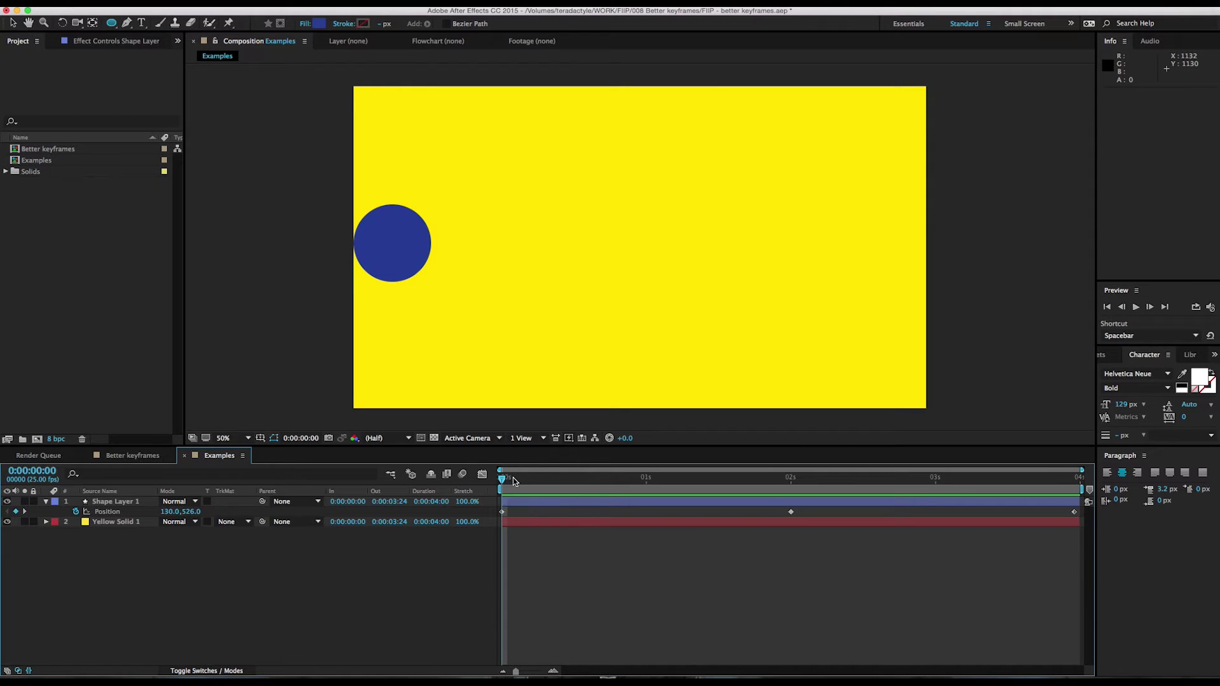
{"action": "left_click", "coordinate": [483, 476]}
{"action": "key", "text": "space"}
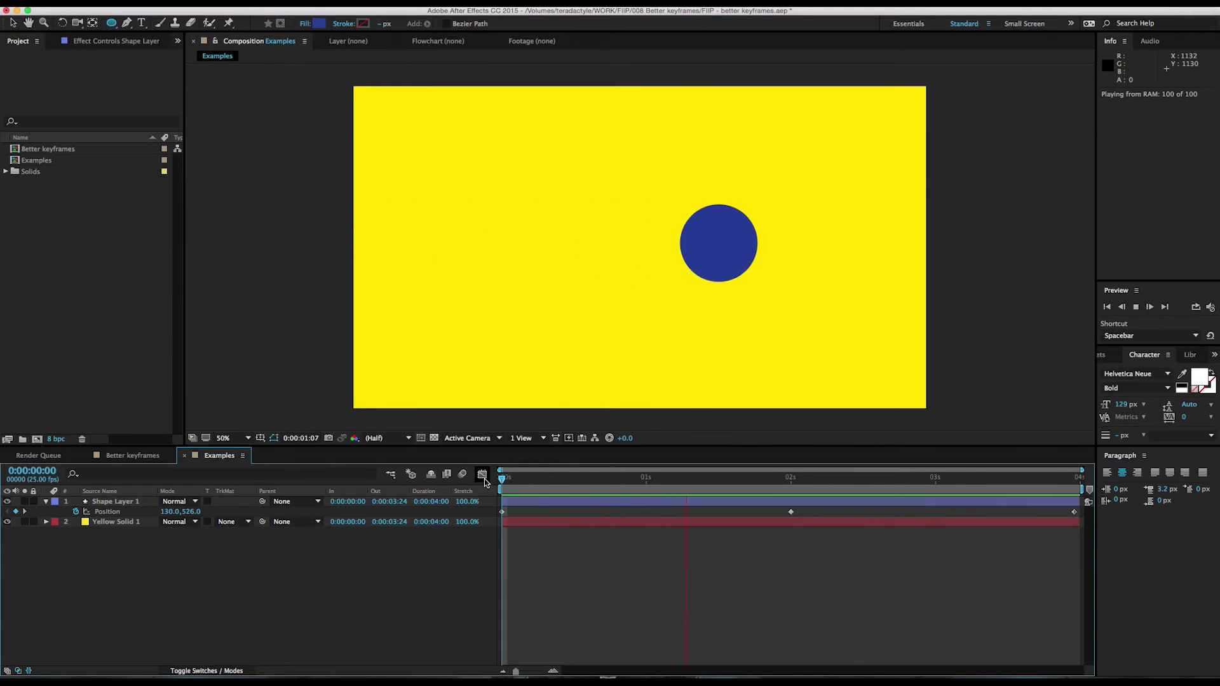
{"action": "key", "text": "space"}
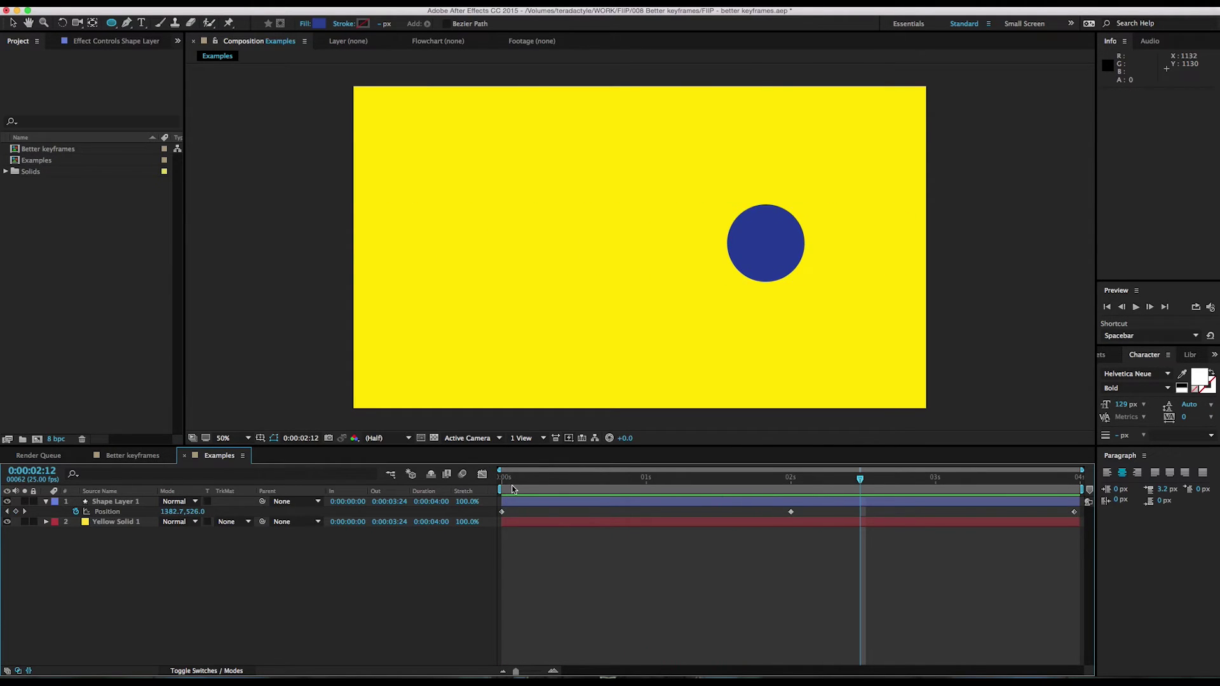
{"action": "key", "text": "Home"}
{"action": "left_click", "coordinate": [503, 511]}
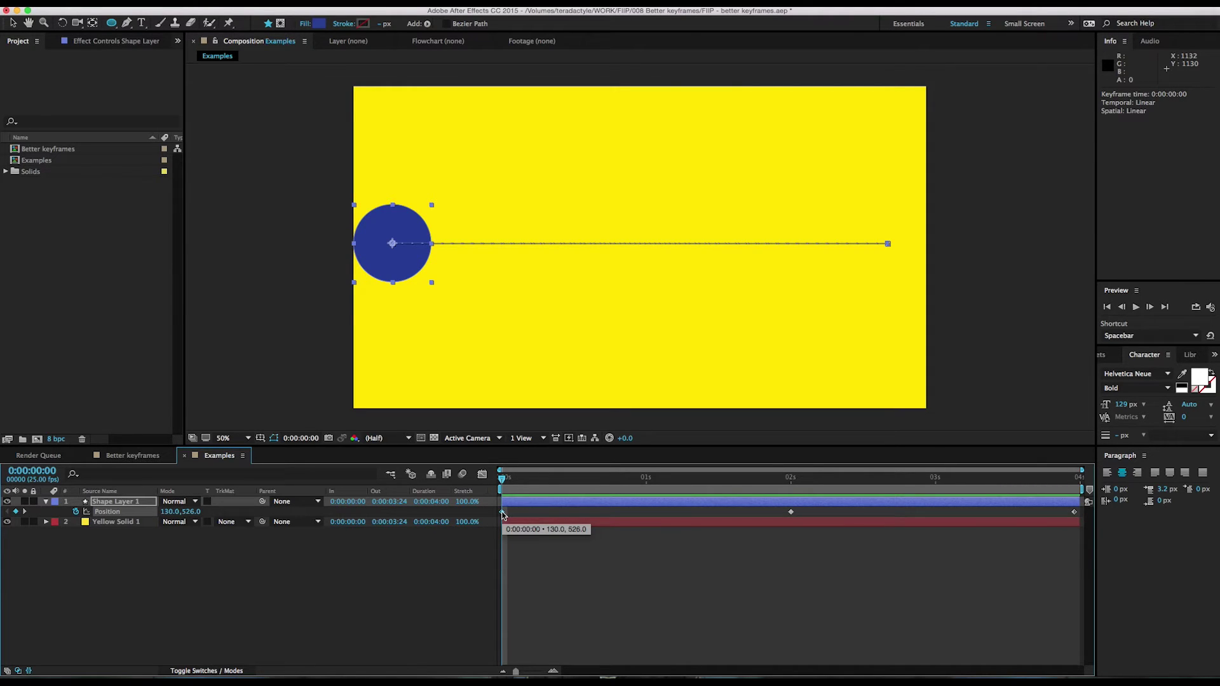
{"action": "key", "text": "k"}
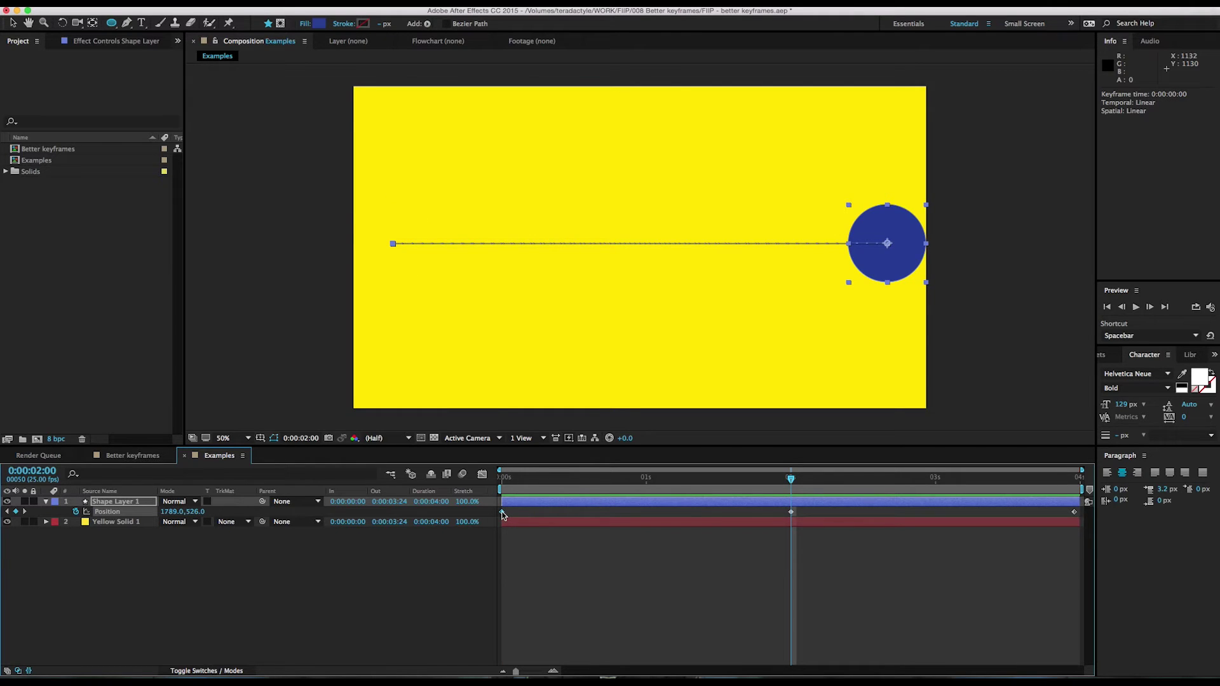
{"action": "key", "text": "k"}
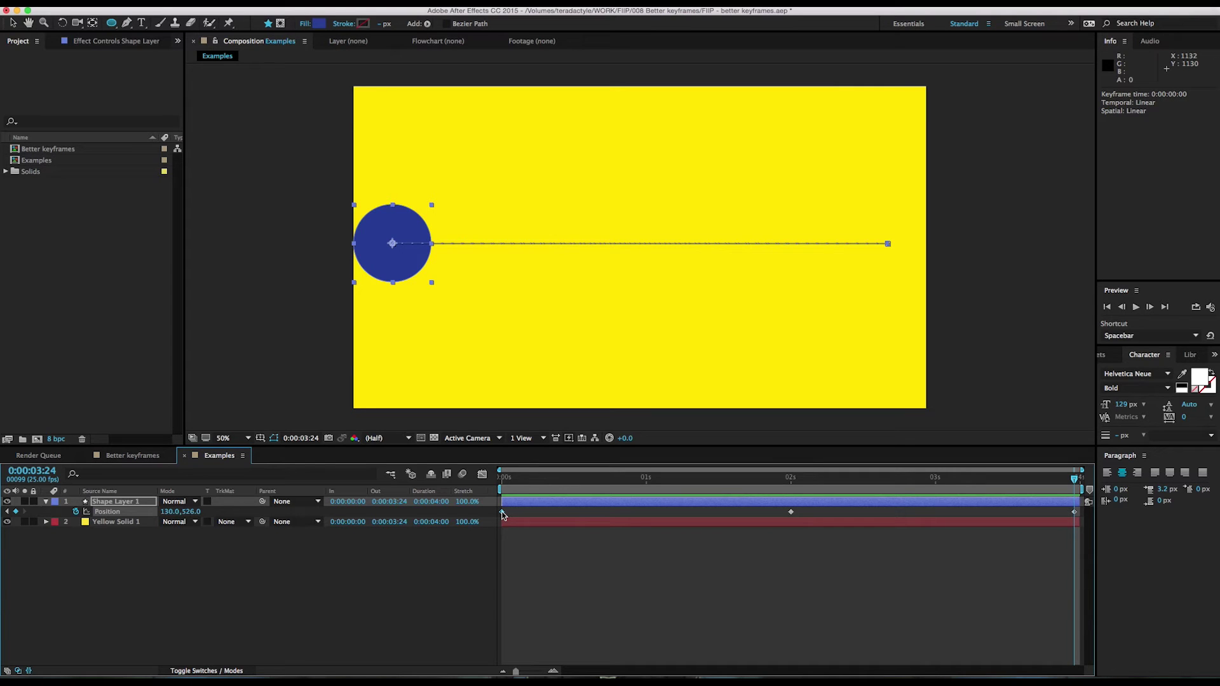
{"action": "key", "text": "j"}
{"action": "key", "text": "k"}
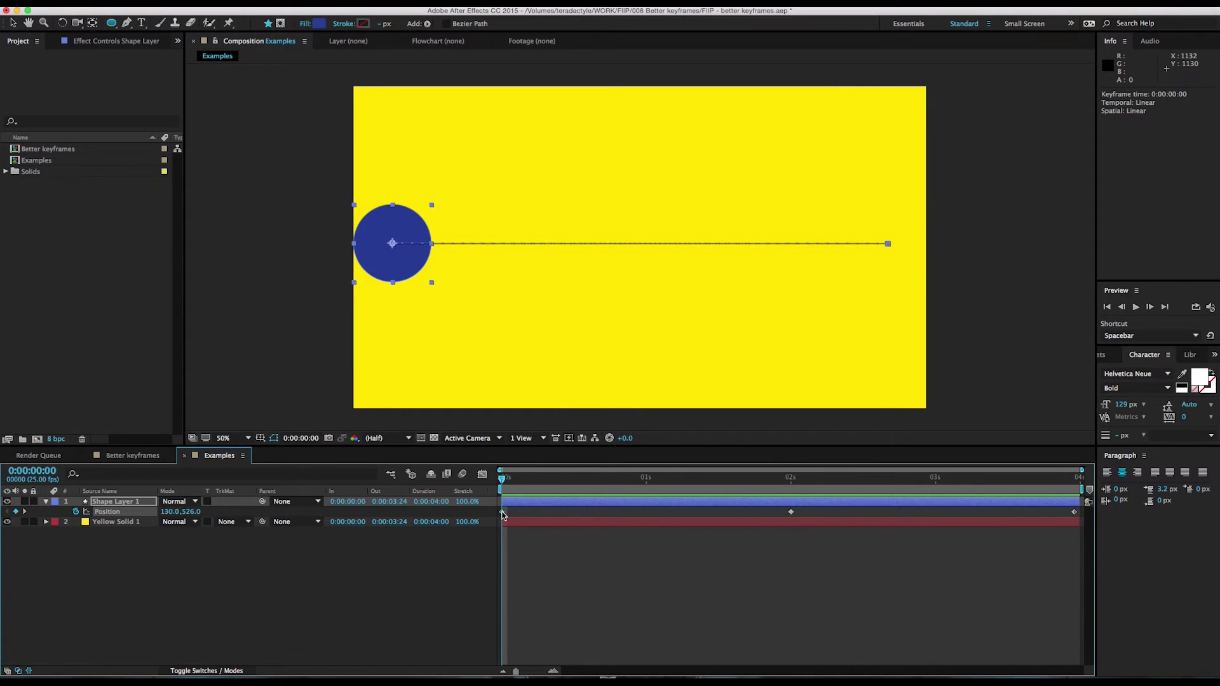
{"action": "key", "text": "j"}
{"action": "key", "text": "k"}
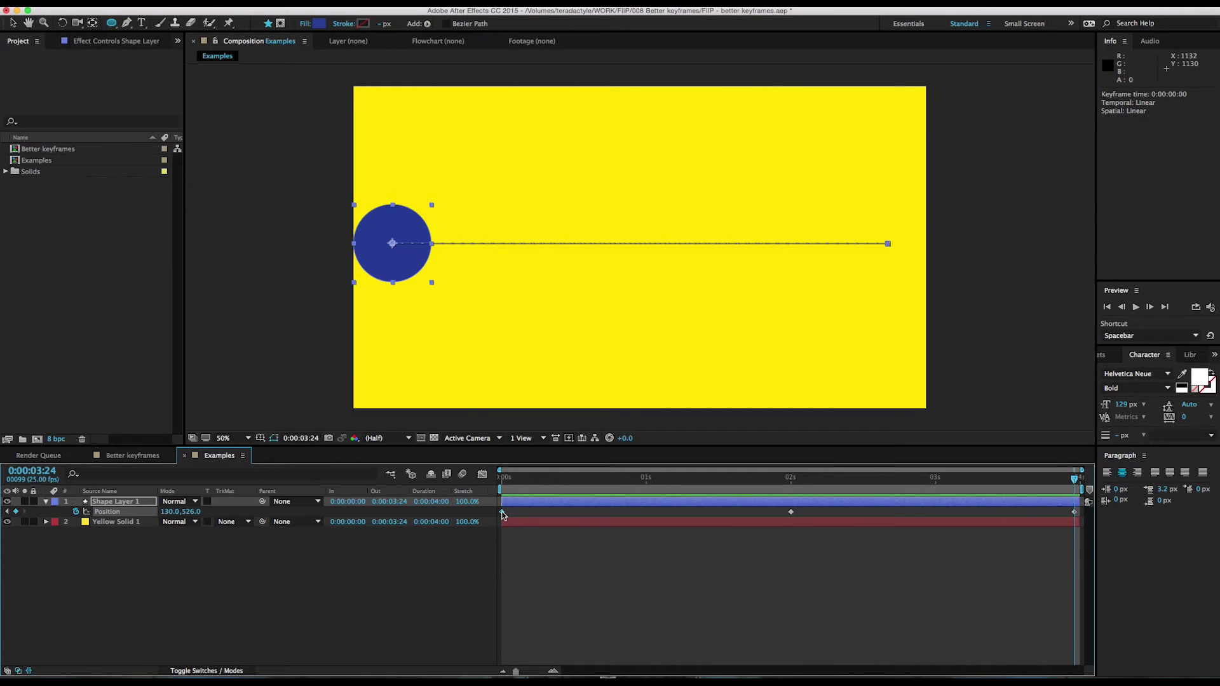
{"action": "left_click", "coordinate": [519, 537]}
{"action": "key", "text": "Home"}
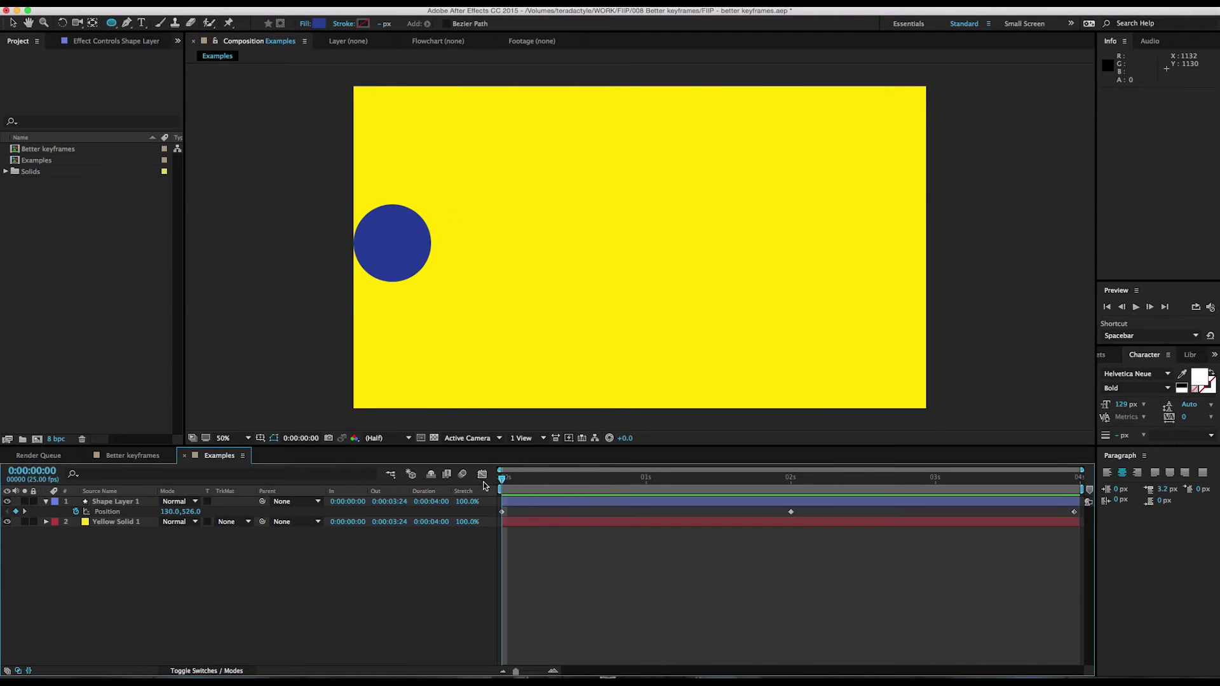
{"action": "key", "text": "space"}
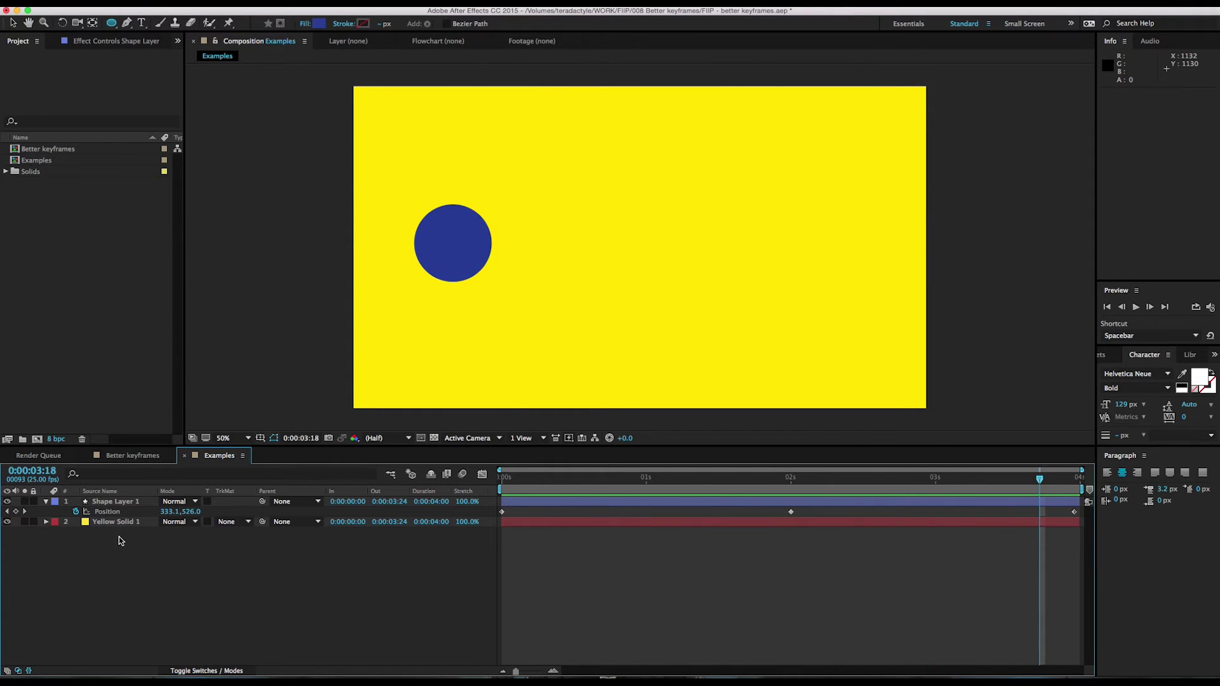
Apply Easy Ease to the circle's three Position keyframes and preview the eased motion
{"action": "left_click", "coordinate": [113, 513]}
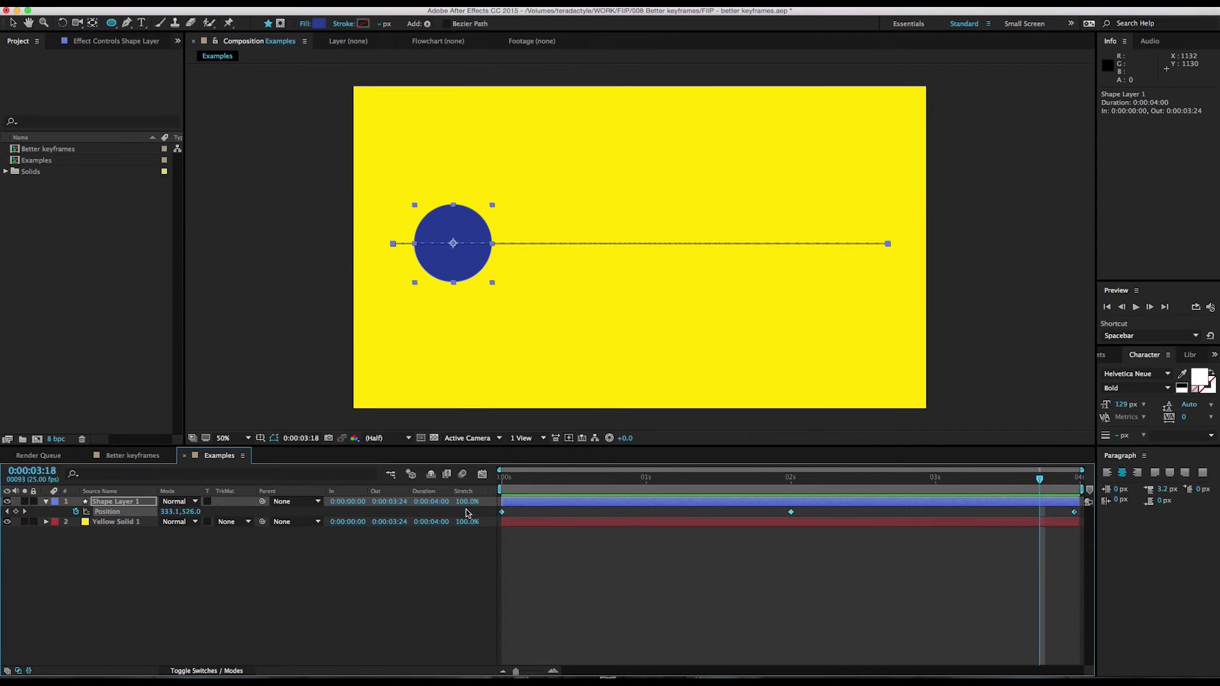
{"action": "right_click", "coordinate": [502, 513]}
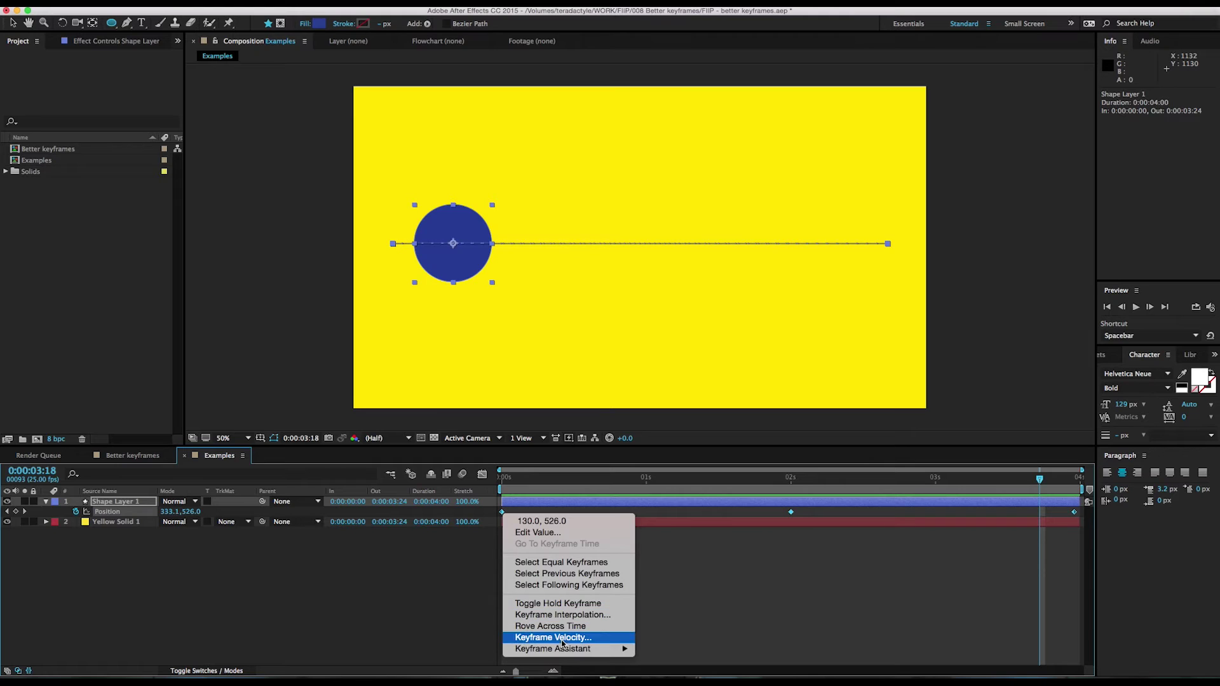
{"action": "mouse_move", "coordinate": [562, 649]}
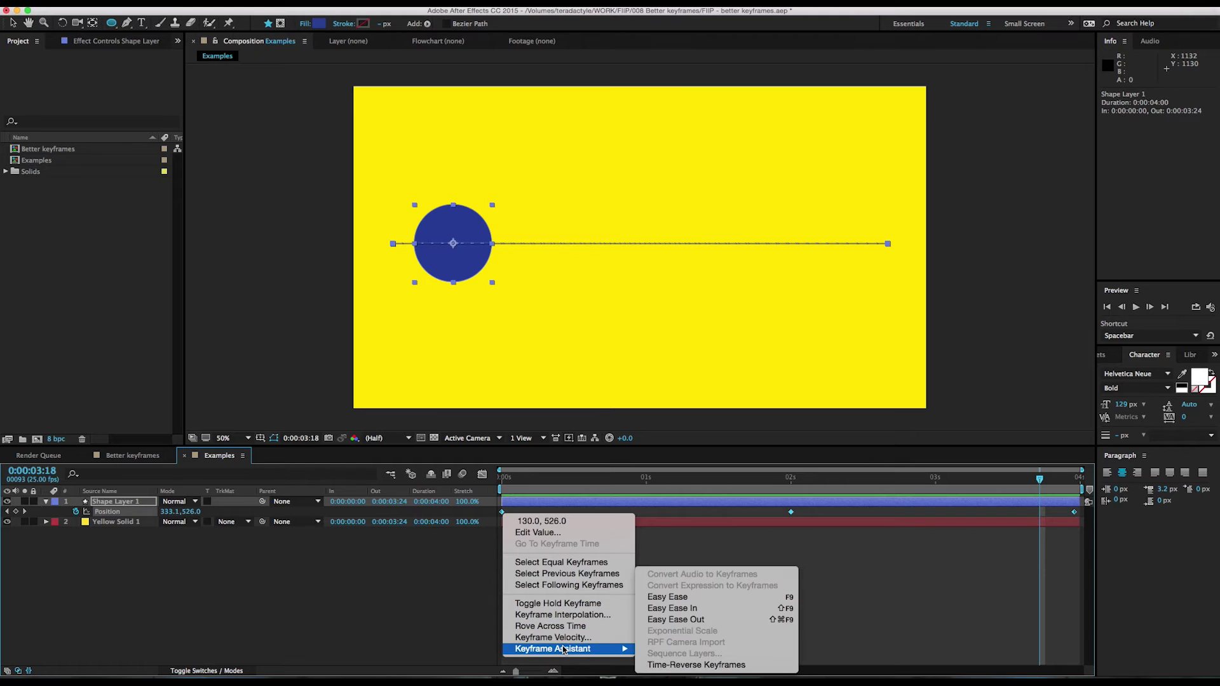
{"action": "left_click", "coordinate": [685, 599]}
{"action": "left_click_drag", "start_coordinate": [519, 478], "coordinate": [436, 489]}
{"action": "key", "text": "space"}
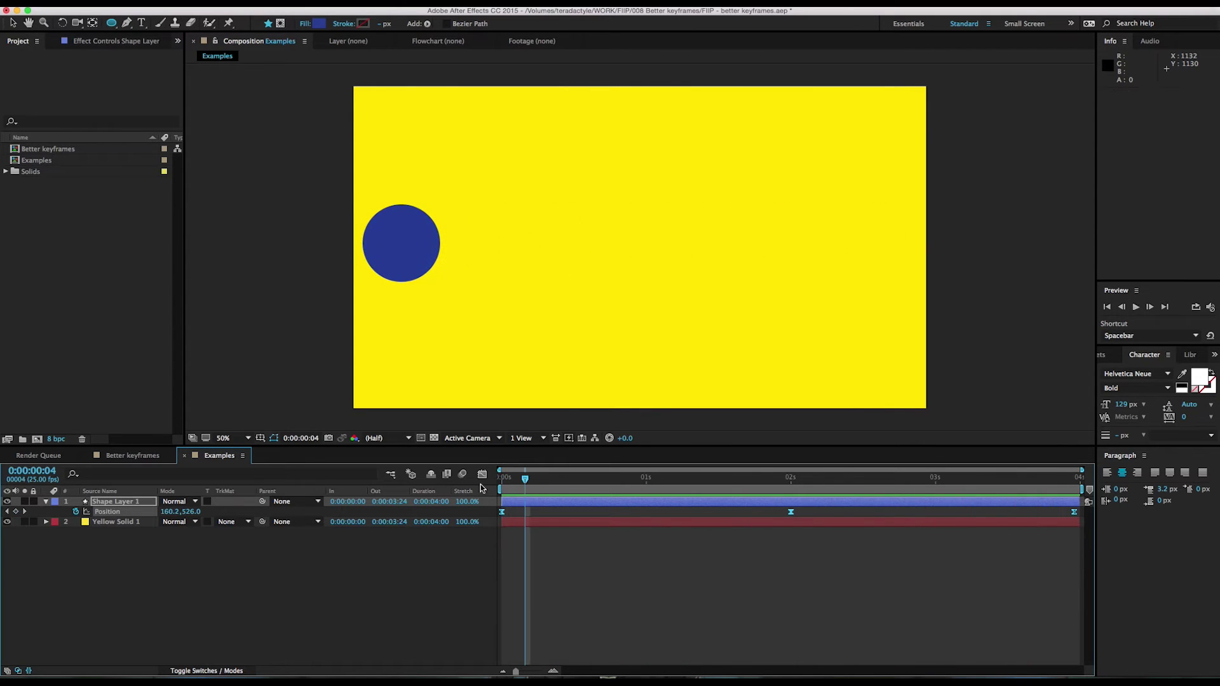
Return to frame 0, select the circle's Position keyframes and show them in the Graph Editor
{"action": "left_click", "coordinate": [555, 549]}
{"action": "left_click", "coordinate": [503, 478]}
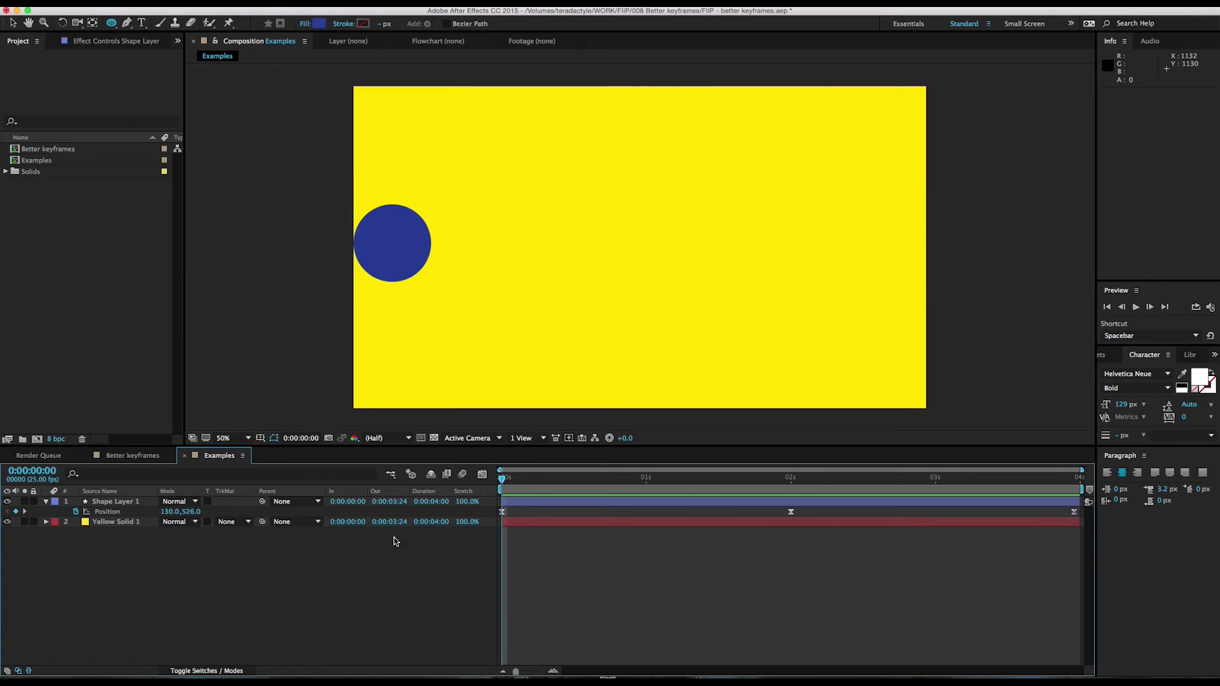
{"action": "left_click", "coordinate": [108, 513]}
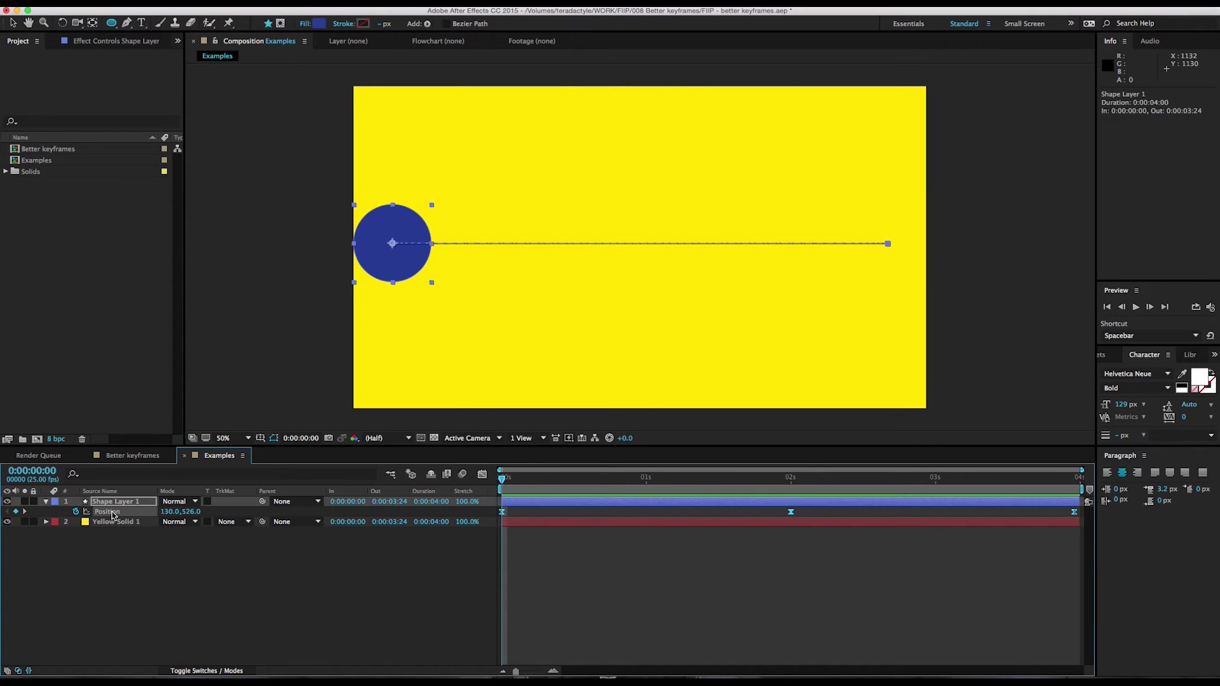
{"action": "left_click", "coordinate": [483, 476]}
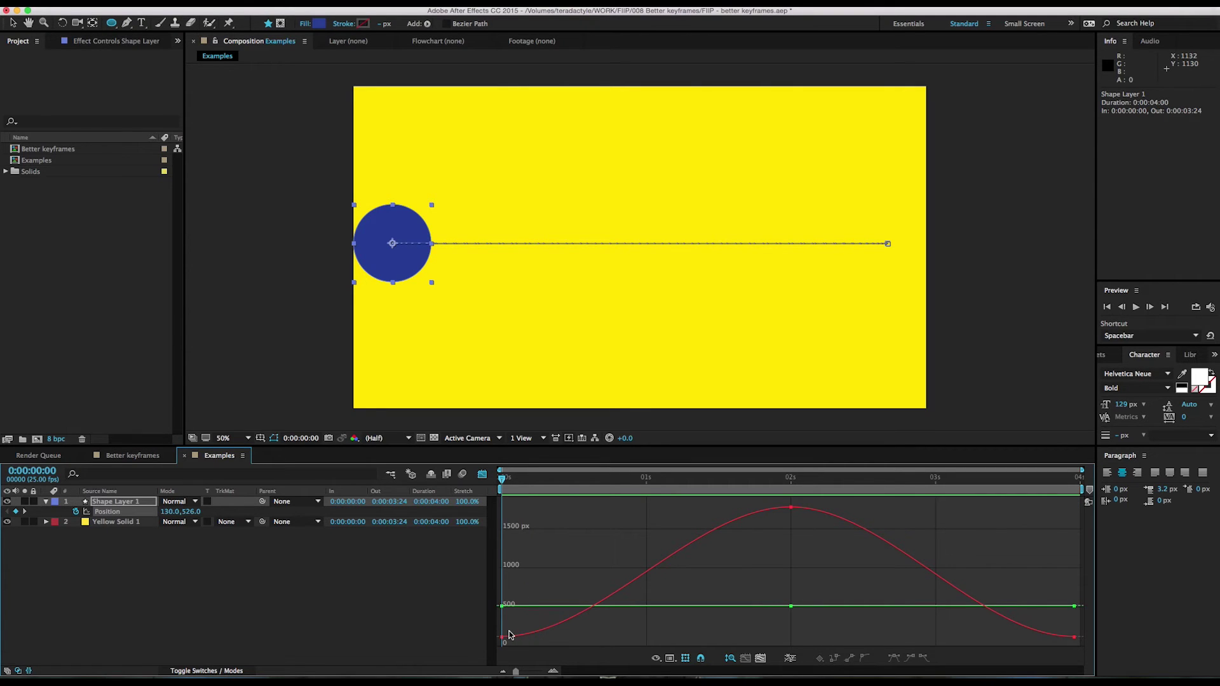
{"action": "mouse_move", "coordinate": [501, 637]}
{"action": "mouse_move", "coordinate": [541, 636]}
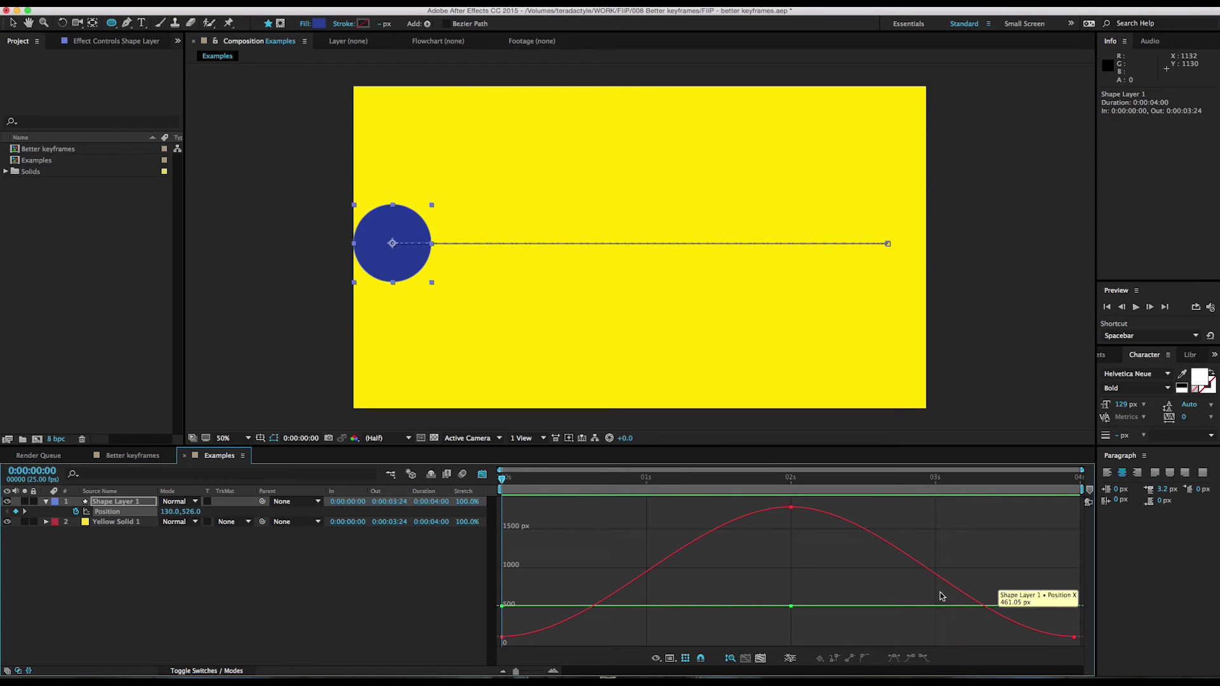
Give all three Position keyframes 100% incoming and outgoing influence in Keyframe Velocity
{"action": "left_click", "coordinate": [116, 514]}
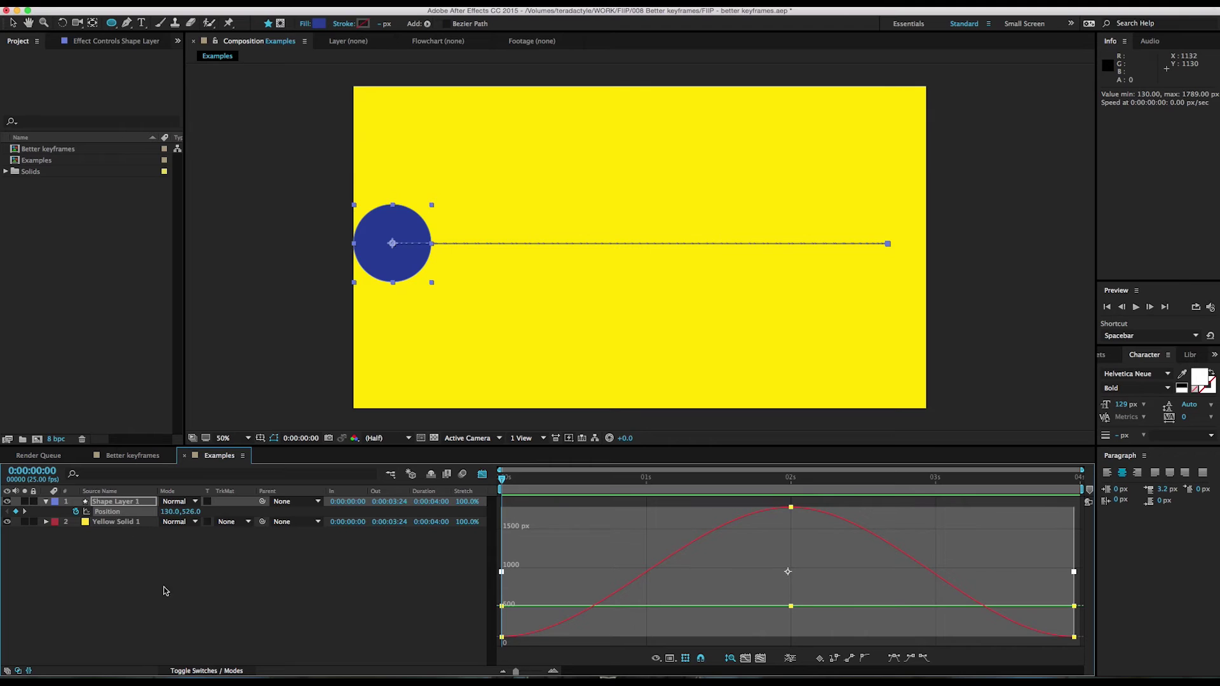
{"action": "right_click", "coordinate": [792, 507]}
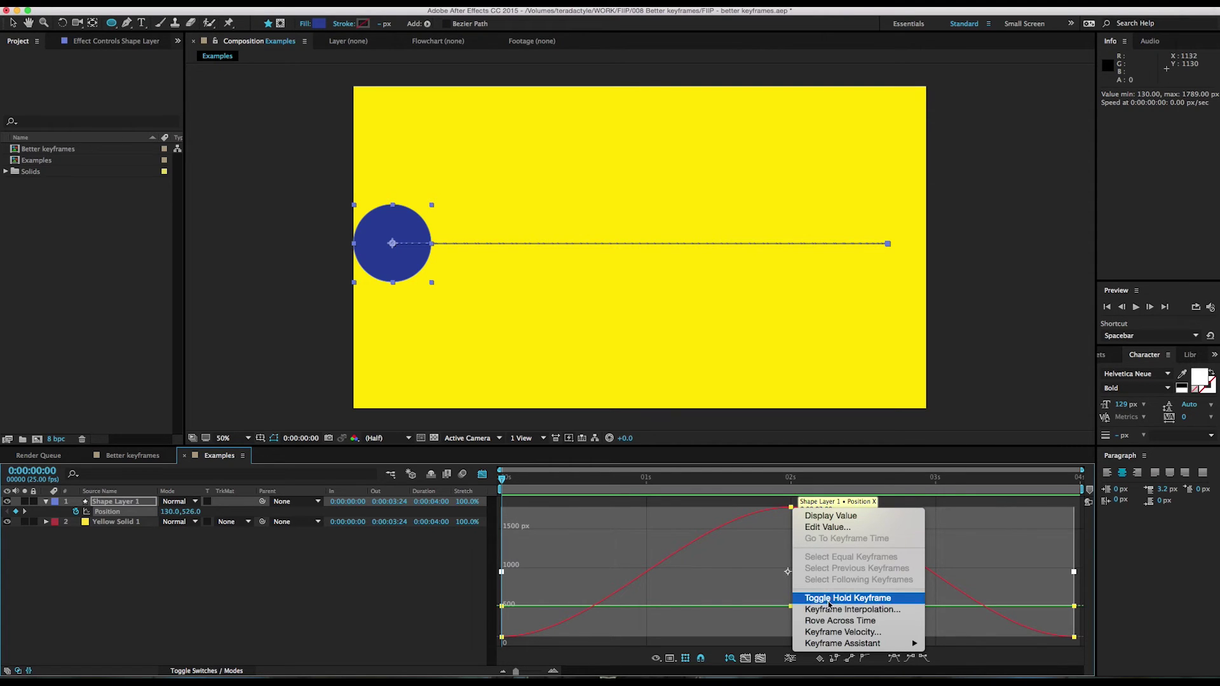
{"action": "left_click", "coordinate": [836, 633]}
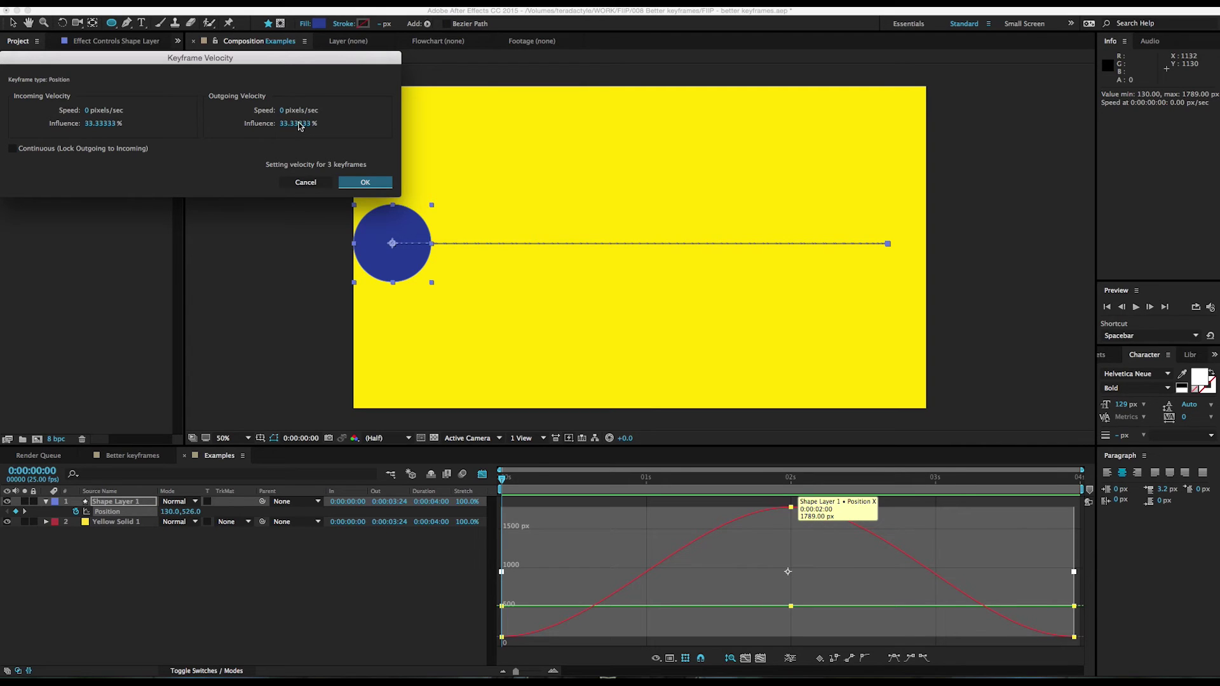
{"action": "left_click", "coordinate": [100, 124]}
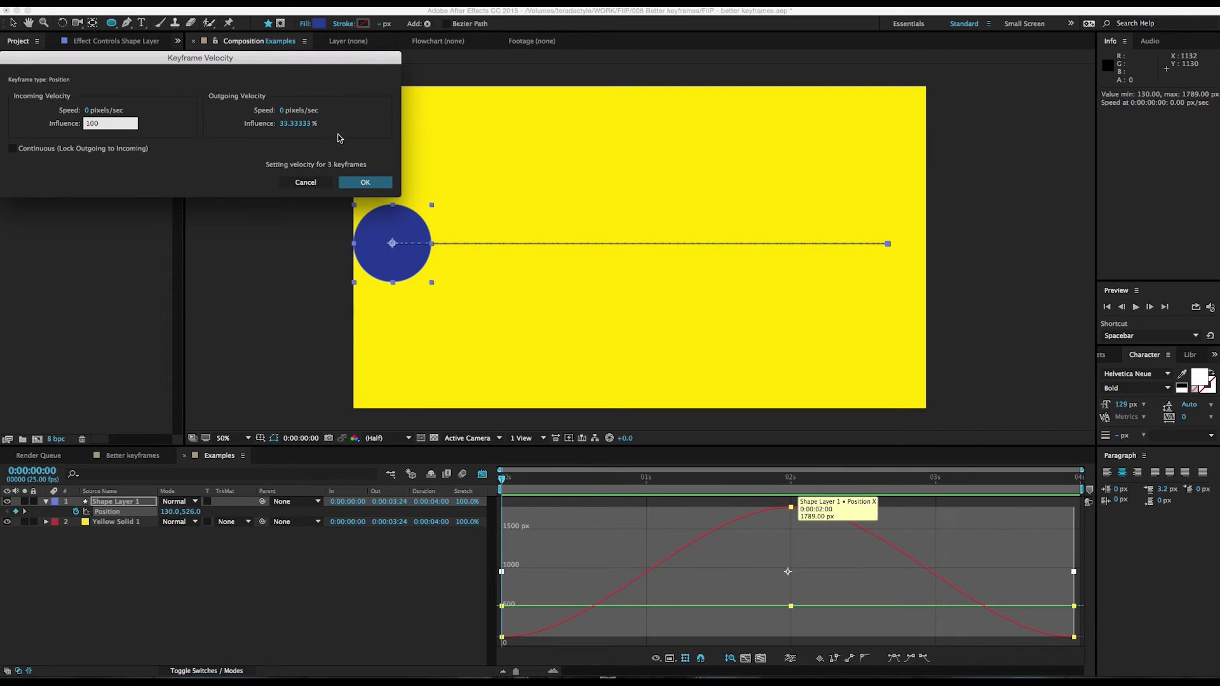
{"action": "left_click", "coordinate": [303, 124]}
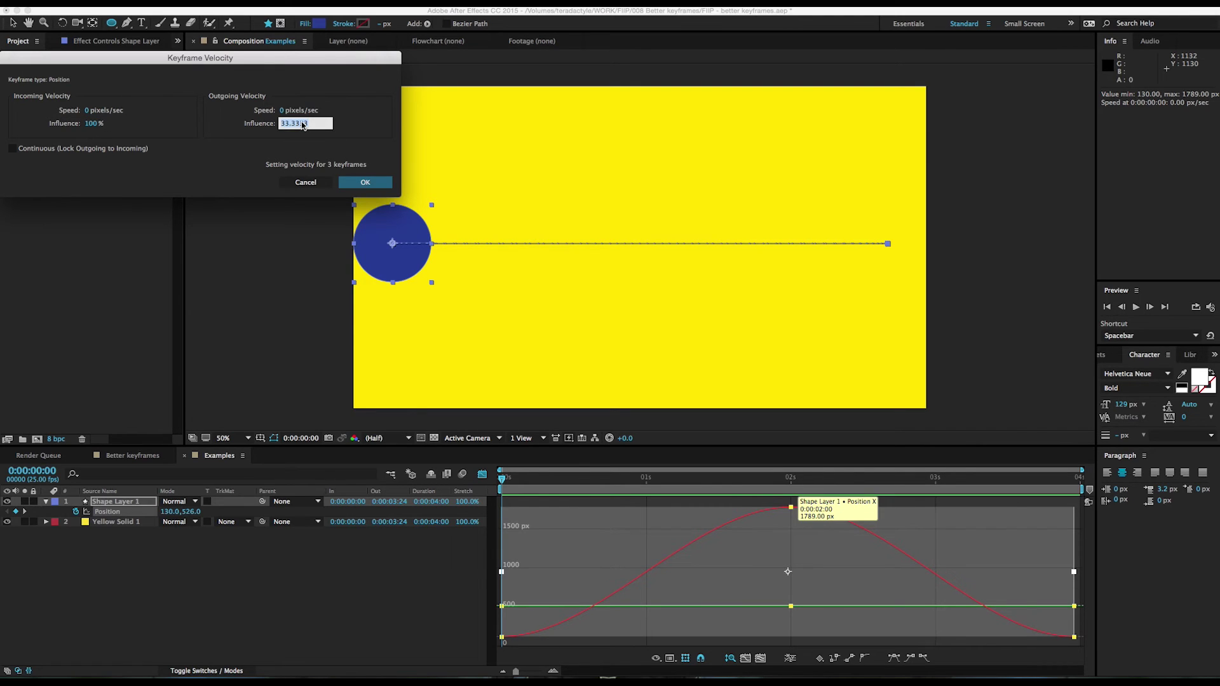
{"action": "type", "text": "100"}
{"action": "left_click", "coordinate": [361, 188]}
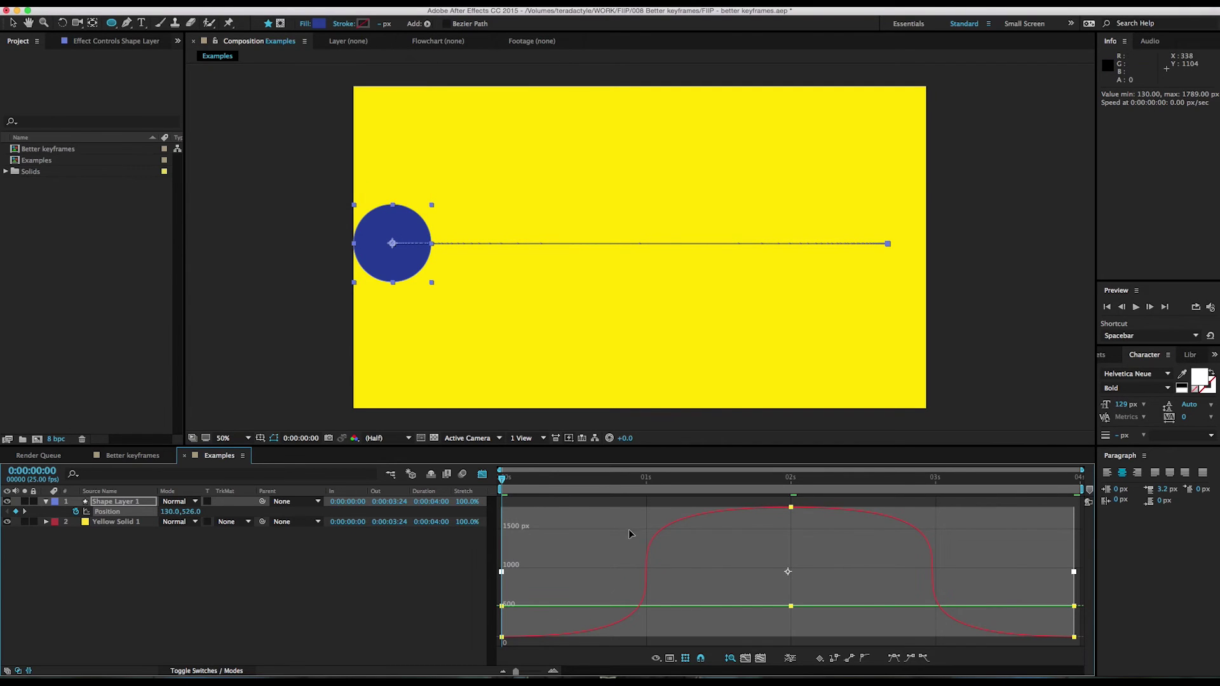
{"action": "left_click", "coordinate": [480, 487]}
{"action": "key", "text": "space"}
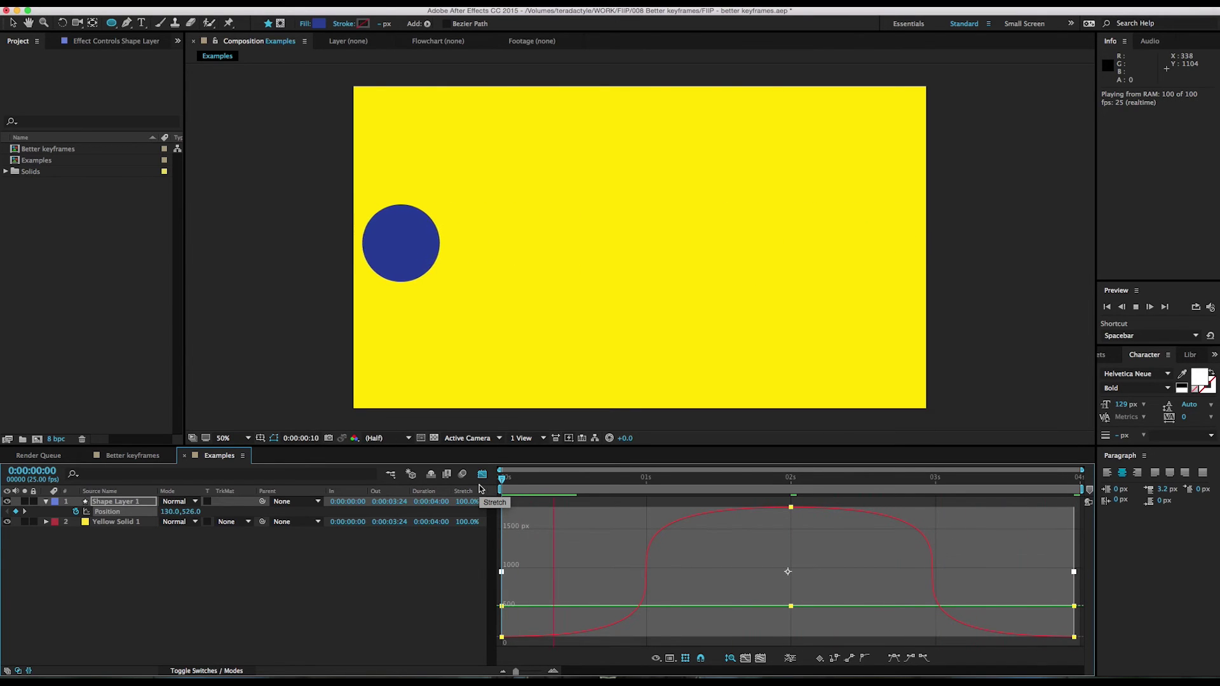
{"action": "key", "text": "space"}
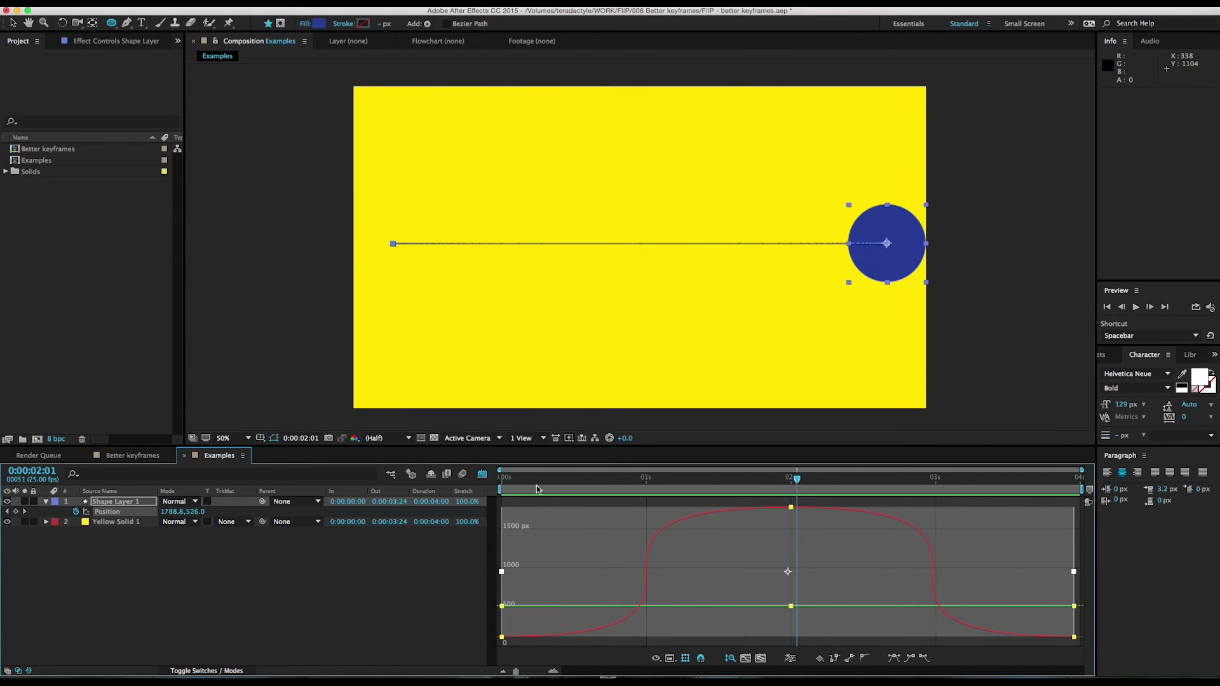
{"action": "left_click_drag", "start_coordinate": [537, 489], "coordinate": [1187, 594]}
{"action": "mouse_move", "coordinate": [792, 513]}
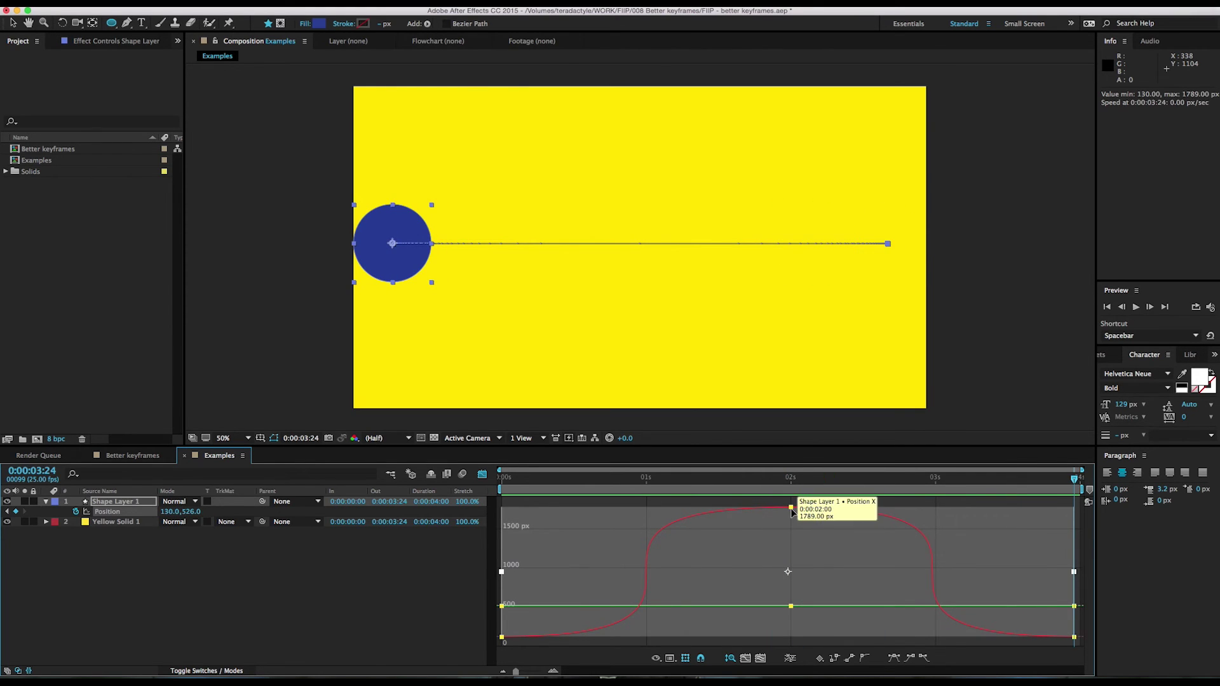
Set the 02s keyframe's Keyframe Velocity incoming and outgoing influence to 75%
{"action": "right_click", "coordinate": [793, 509]}
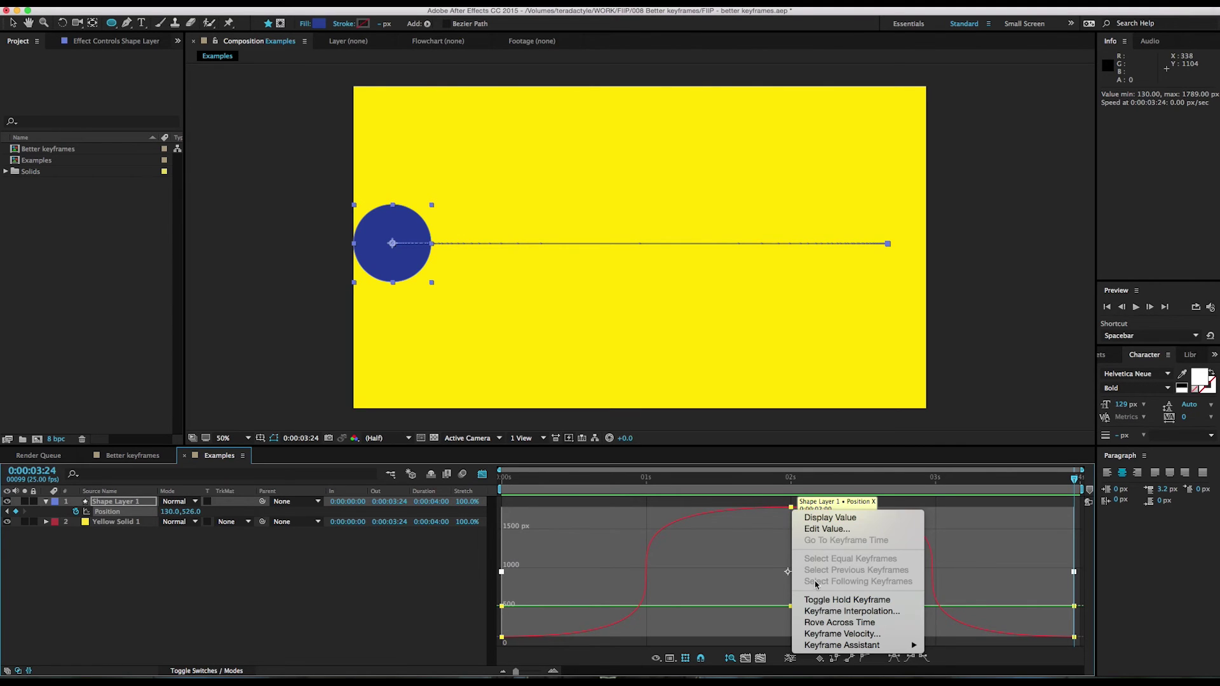
{"action": "left_click", "coordinate": [842, 634]}
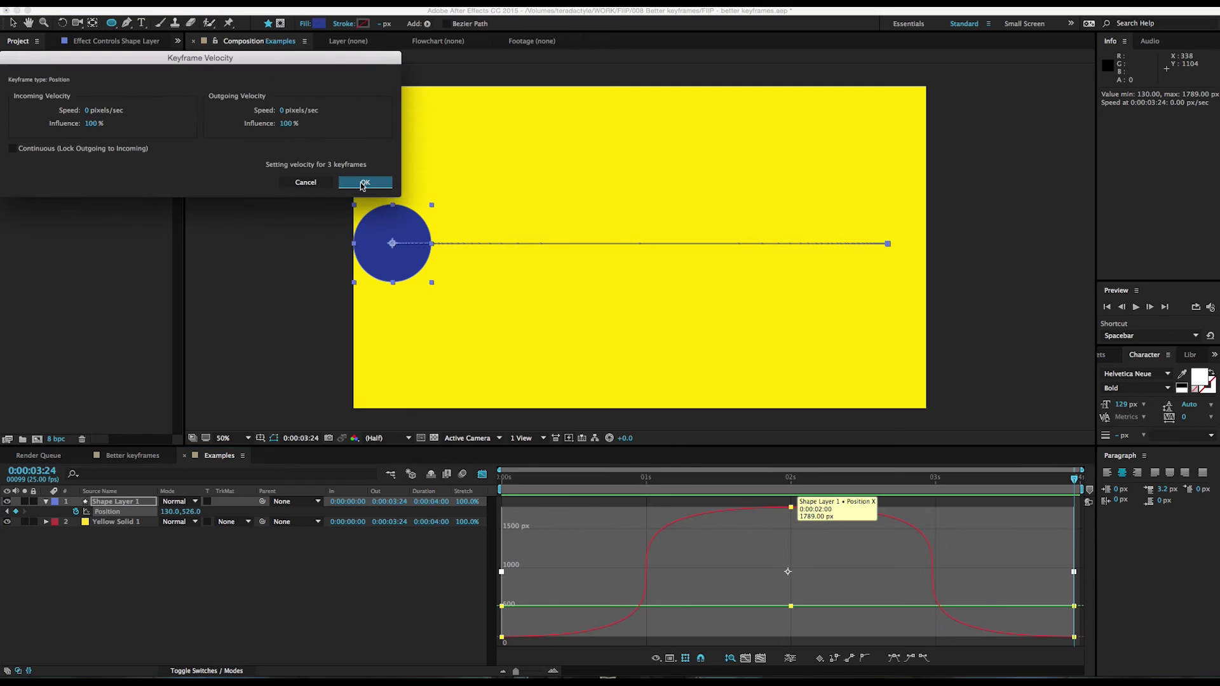
{"action": "left_click", "coordinate": [91, 124]}
{"action": "left_click", "coordinate": [284, 124]}
{"action": "type", "text": "75"}
{"action": "key", "text": "Return"}
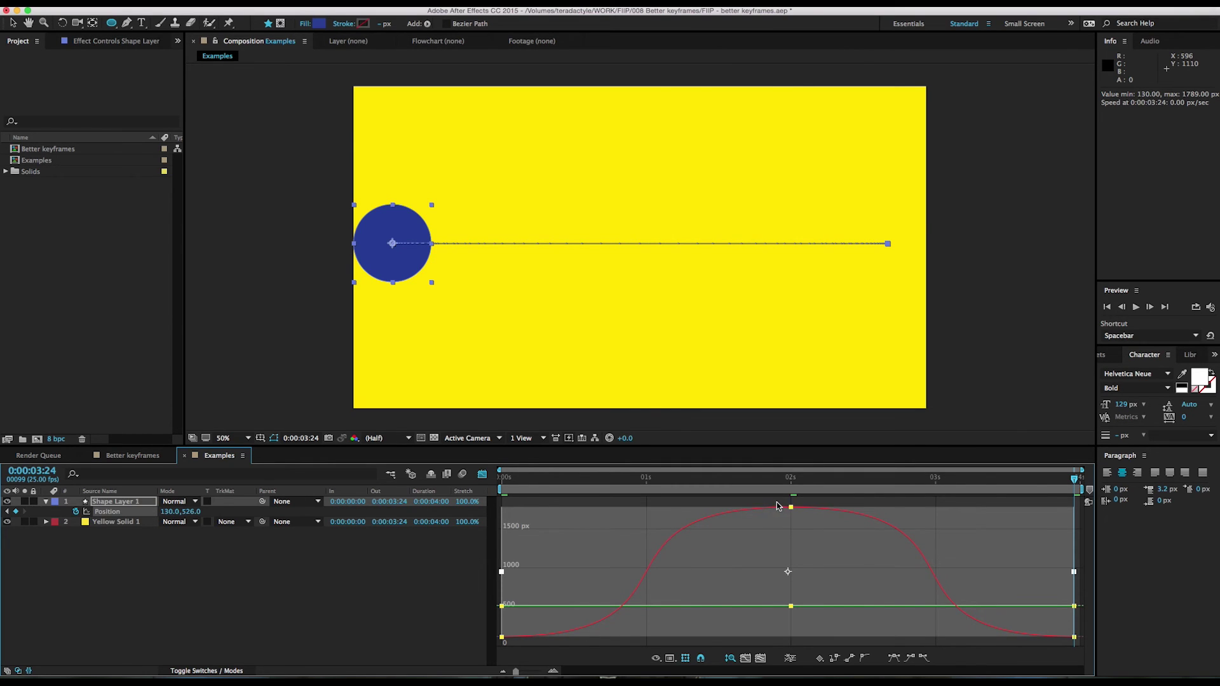
{"action": "left_click", "coordinate": [507, 487]}
{"action": "key", "text": "space"}
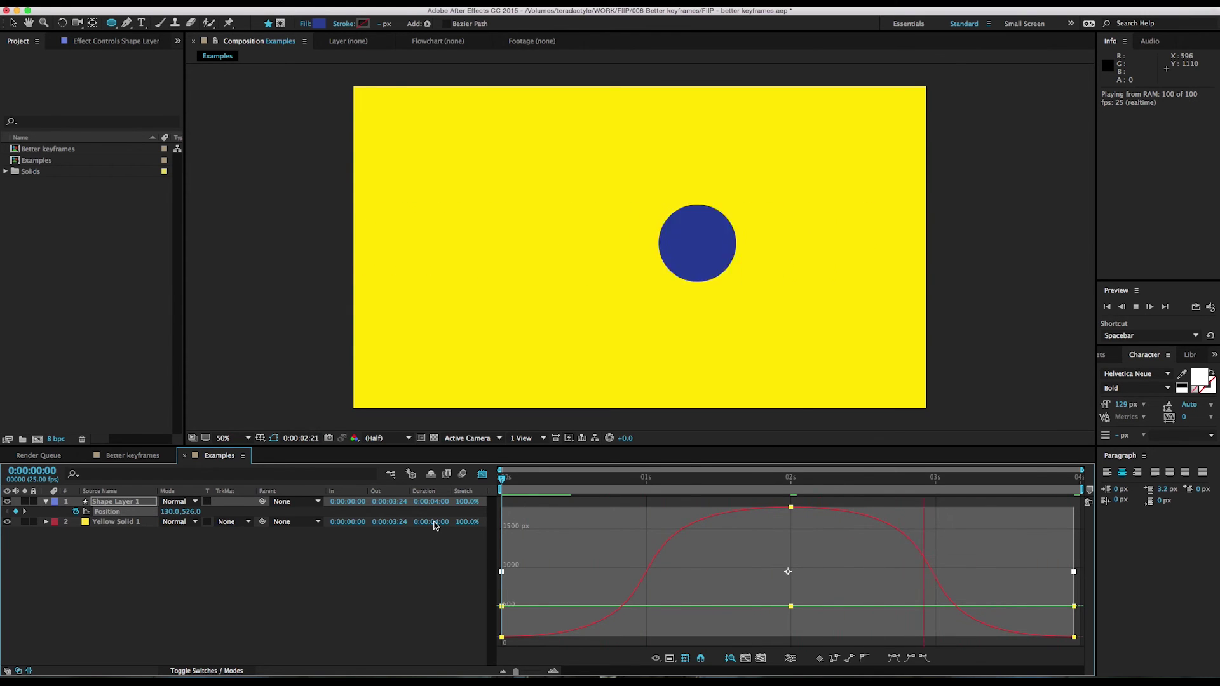
{"action": "key", "text": "space"}
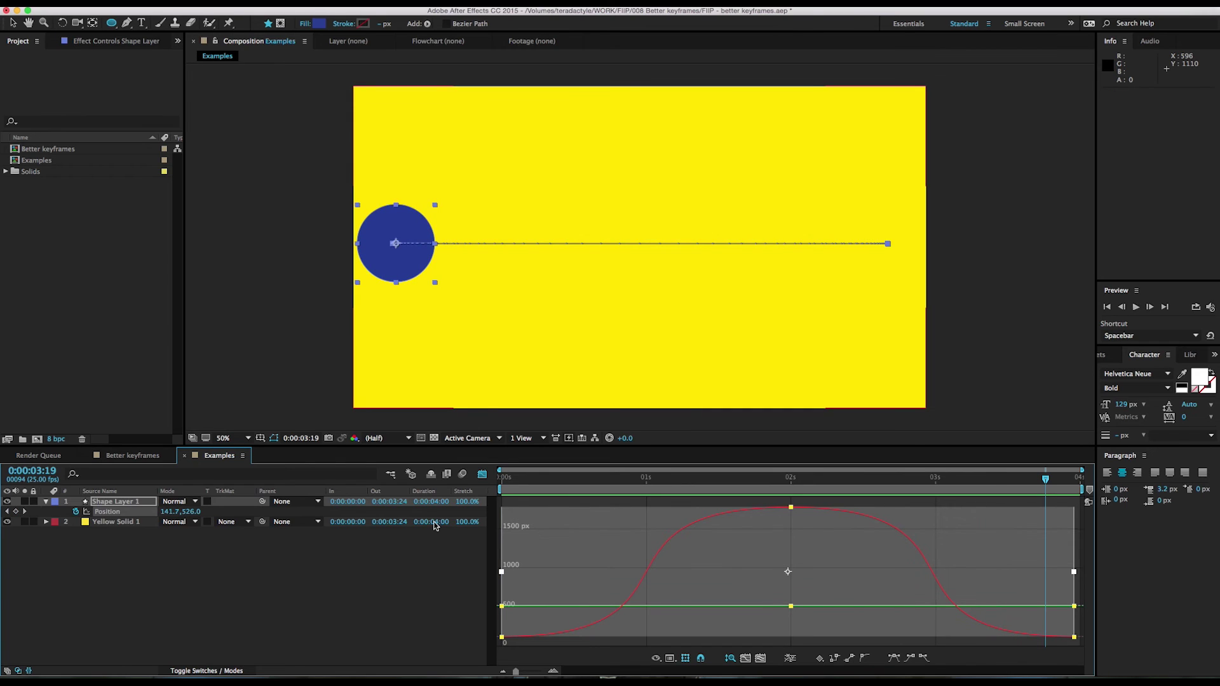
{"action": "left_click_drag", "start_coordinate": [510, 485], "coordinate": [460, 486]}
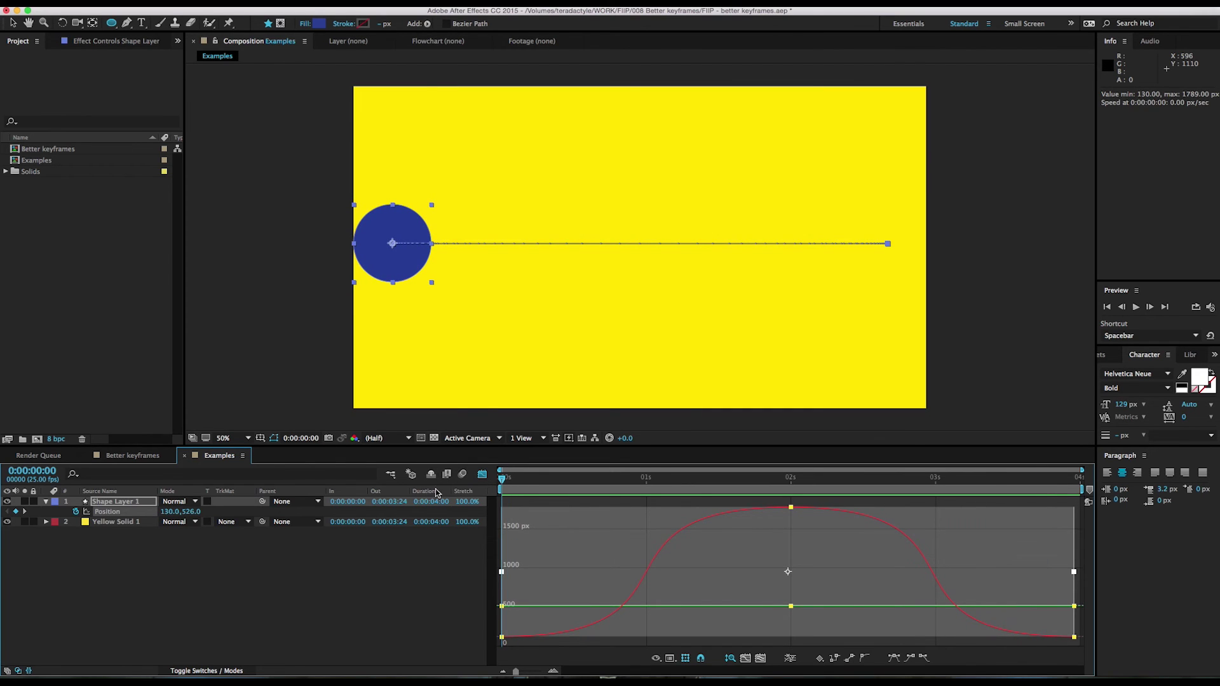
Change the keyframe influence to 50% incoming and outgoing, then preview the gentler ease
{"action": "right_click", "coordinate": [791, 508]}
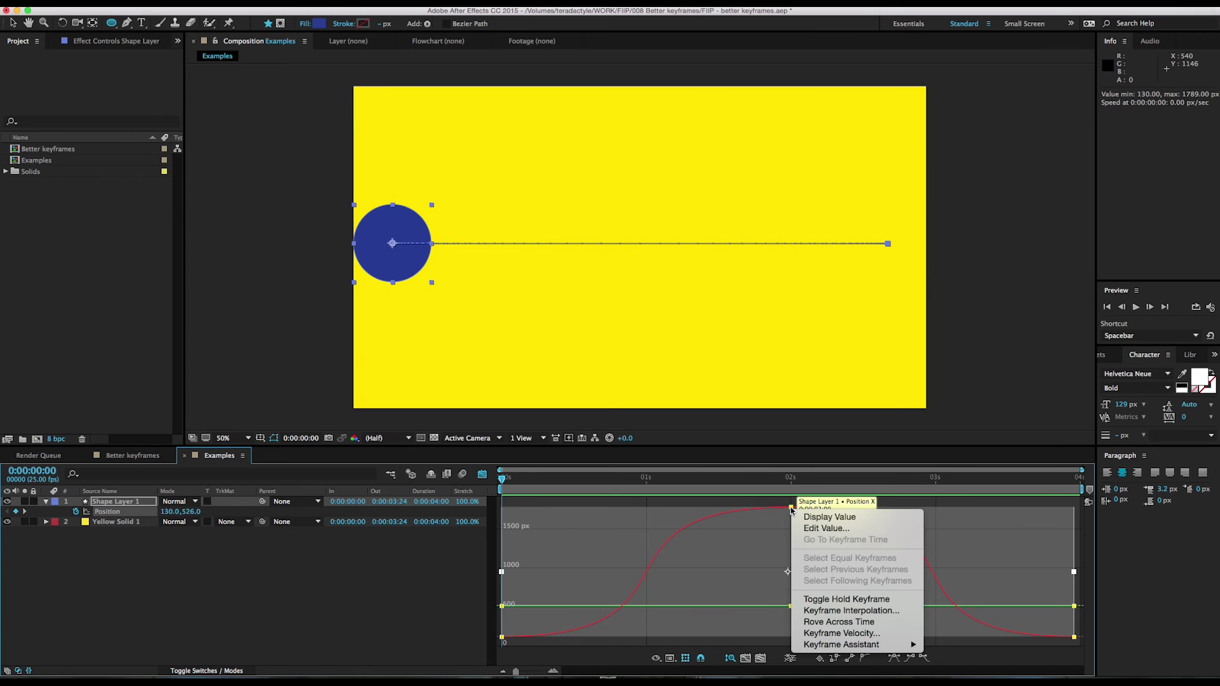
{"action": "left_click", "coordinate": [837, 635]}
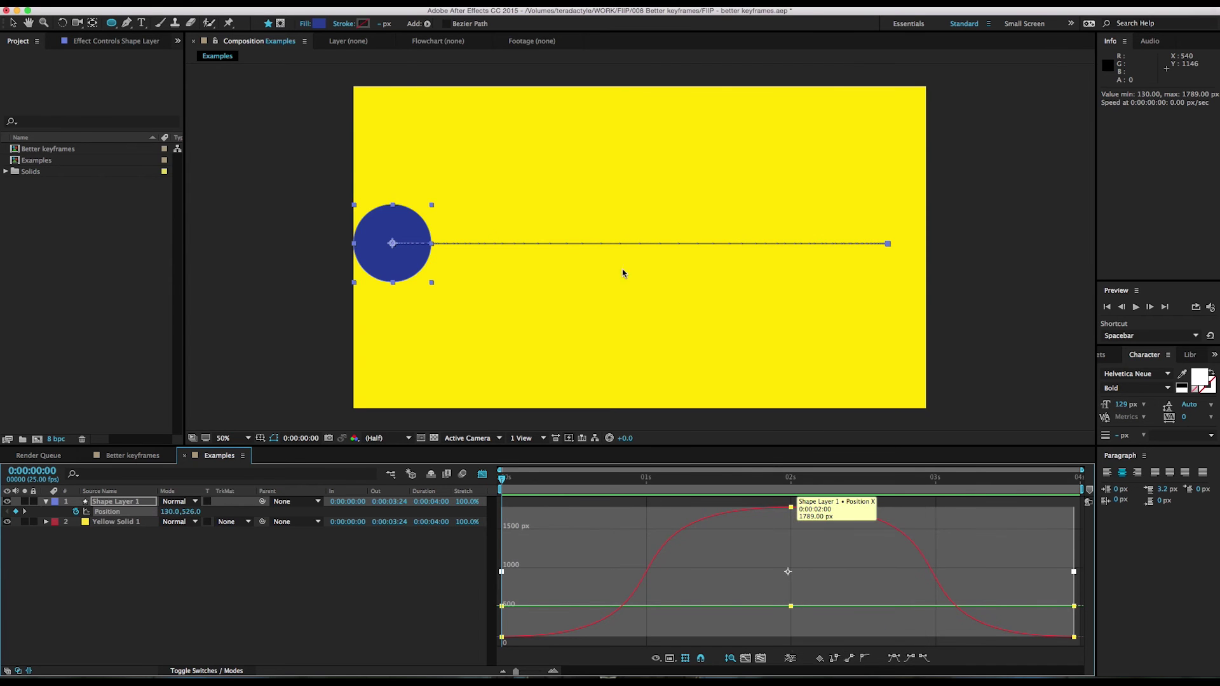
{"action": "left_click", "coordinate": [91, 123]}
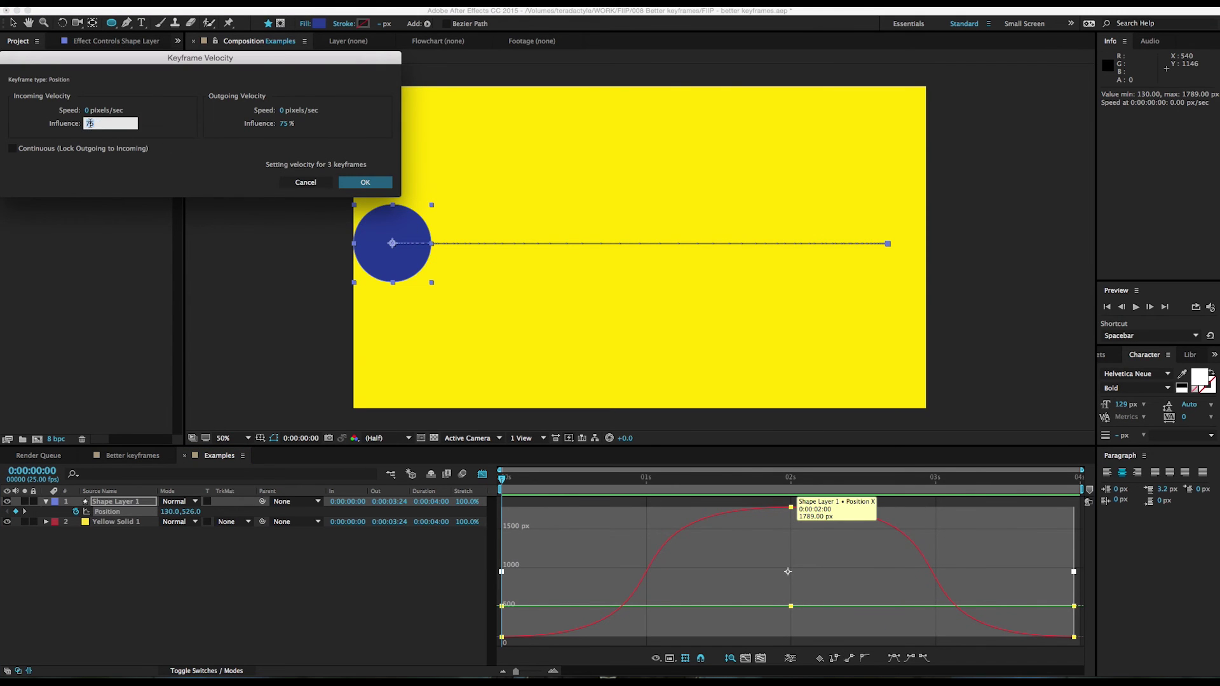
{"action": "left_click", "coordinate": [281, 125]}
{"action": "type", "text": "50"}
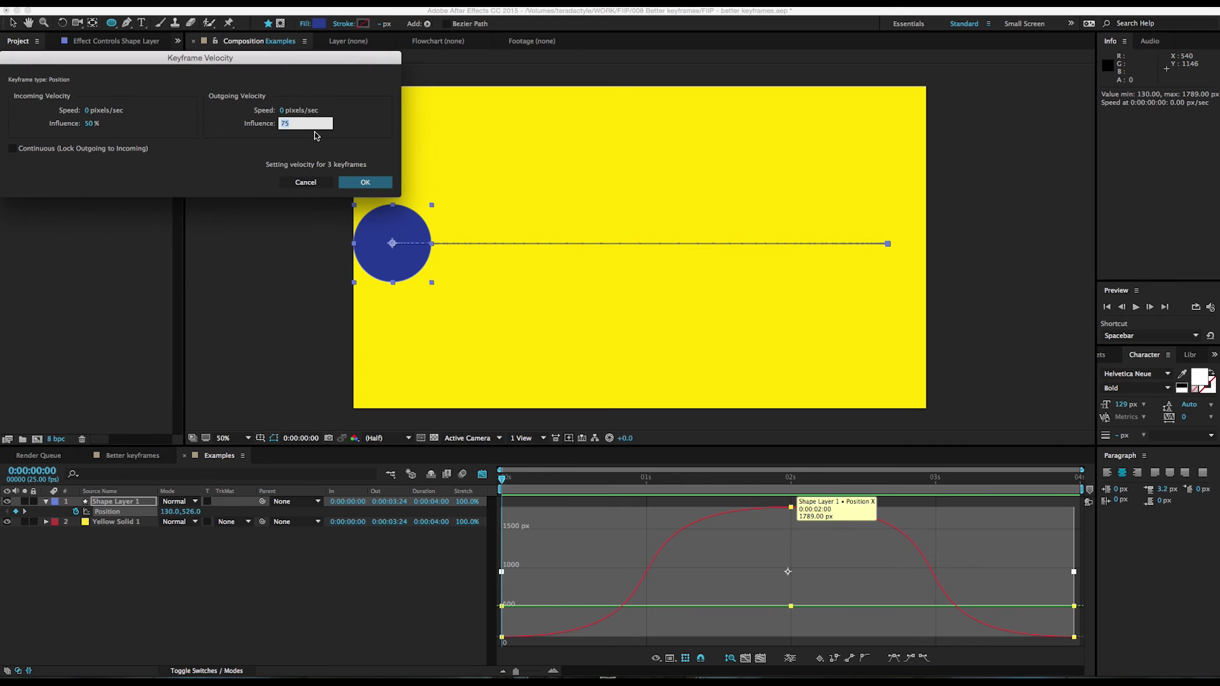
{"action": "key", "text": "Return"}
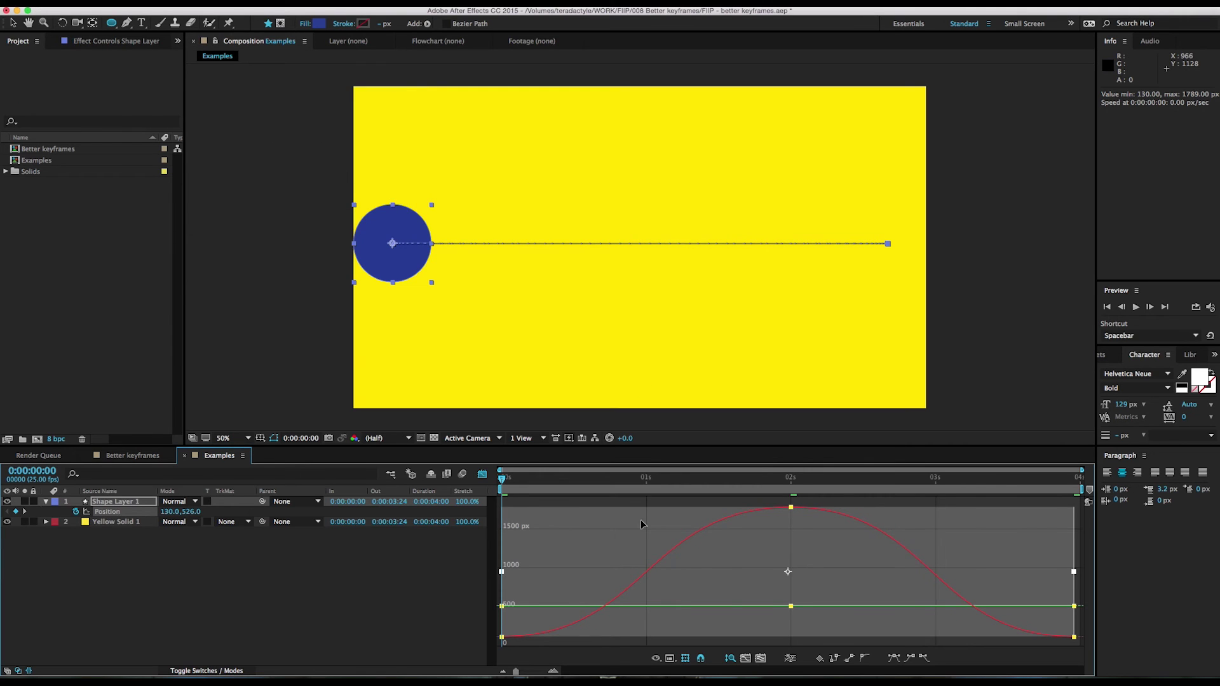
{"action": "key", "text": "space"}
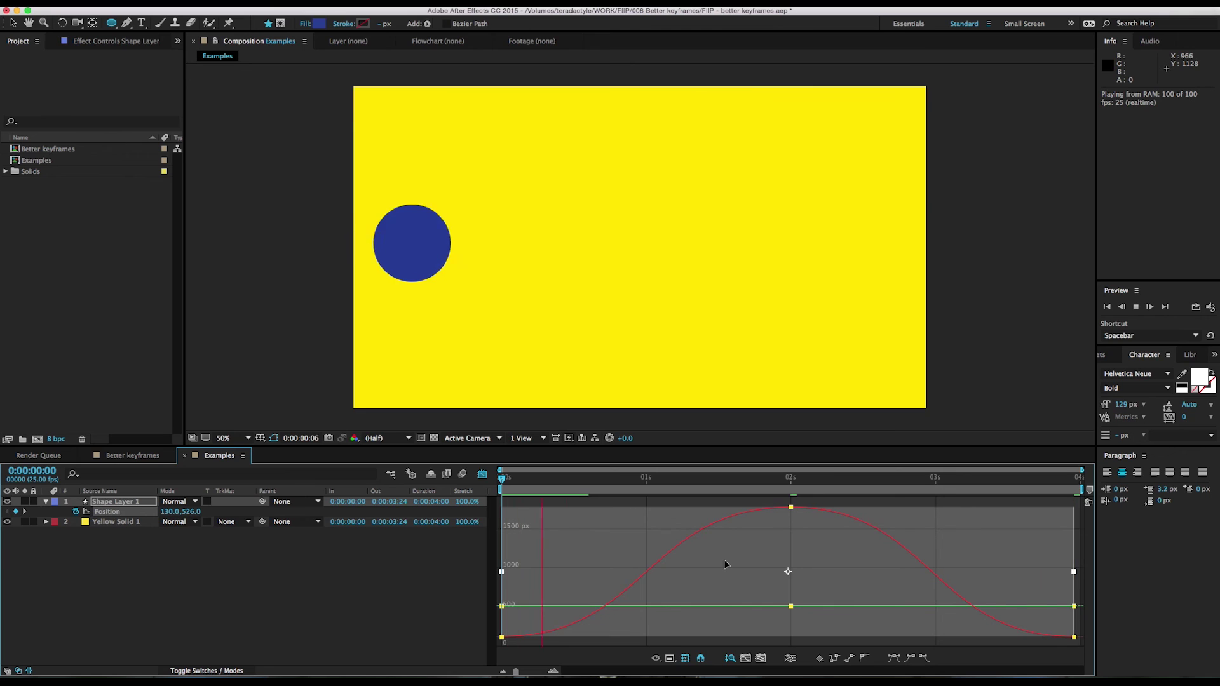
{"action": "key", "text": "space"}
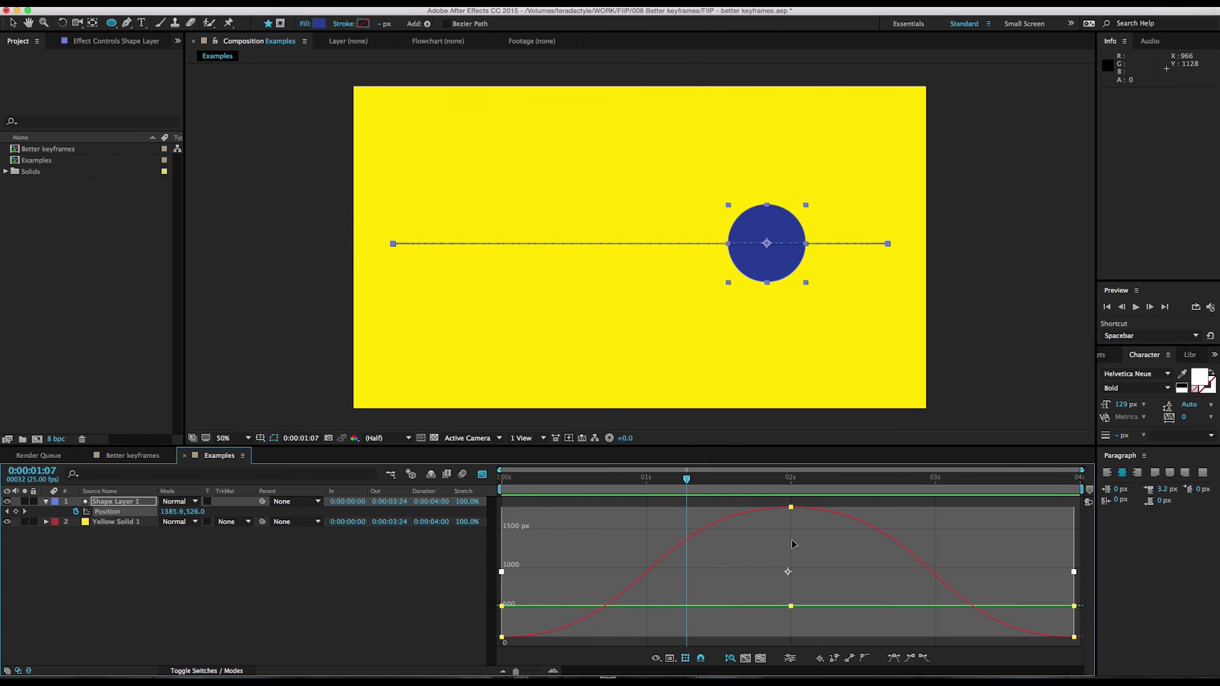